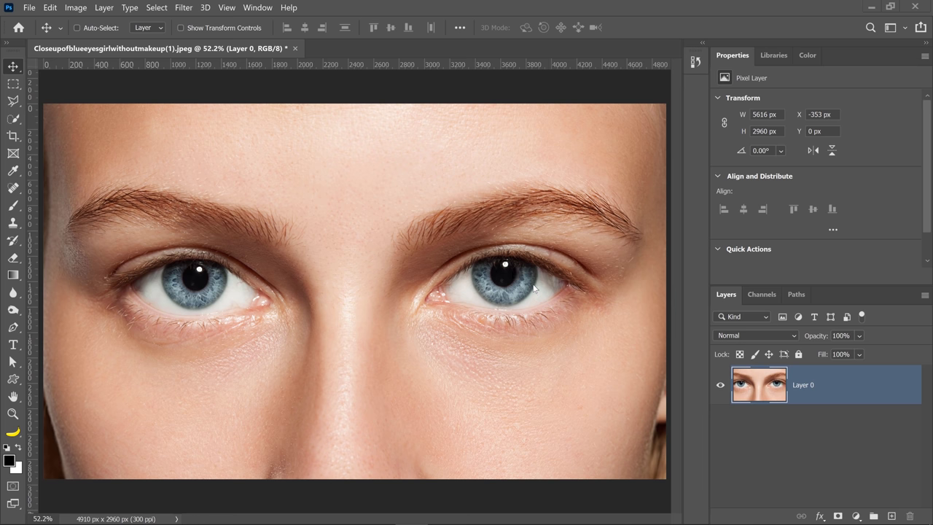
Zoom in on the left eye and draw an elliptical selection around the iris.
{"action": "key", "text": "z"}
{"action": "left_click_drag", "start_coordinate": [172, 283], "coordinate": [172, 283]}
{"action": "left_click_drag", "start_coordinate": [13, 83], "coordinate": [13, 83]}
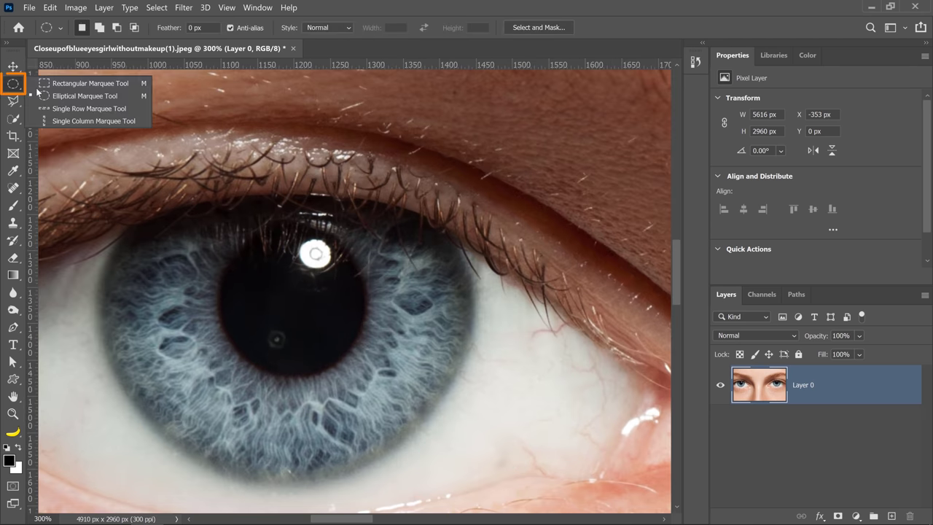
{"action": "left_click", "coordinate": [68, 100]}
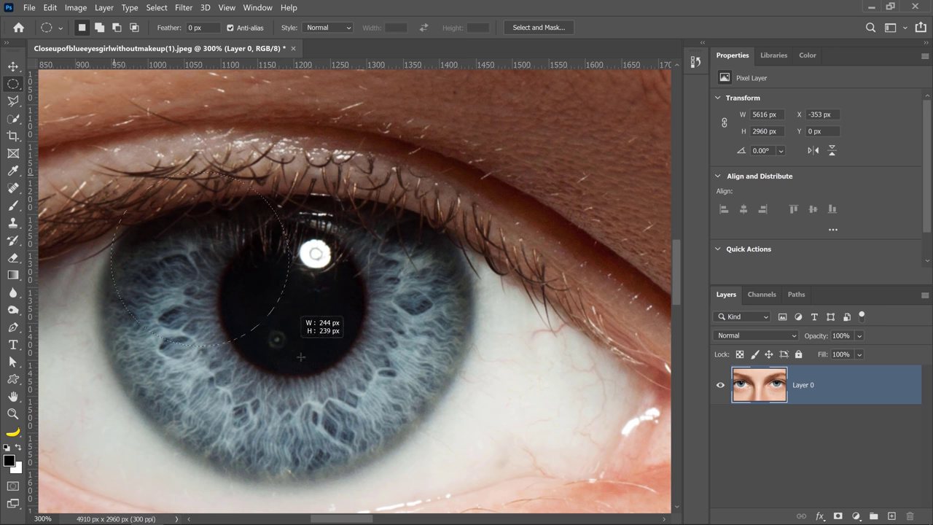
{"action": "left_click_drag", "start_coordinate": [301, 357], "coordinate": [476, 487]}
{"action": "key", "text": "space"}
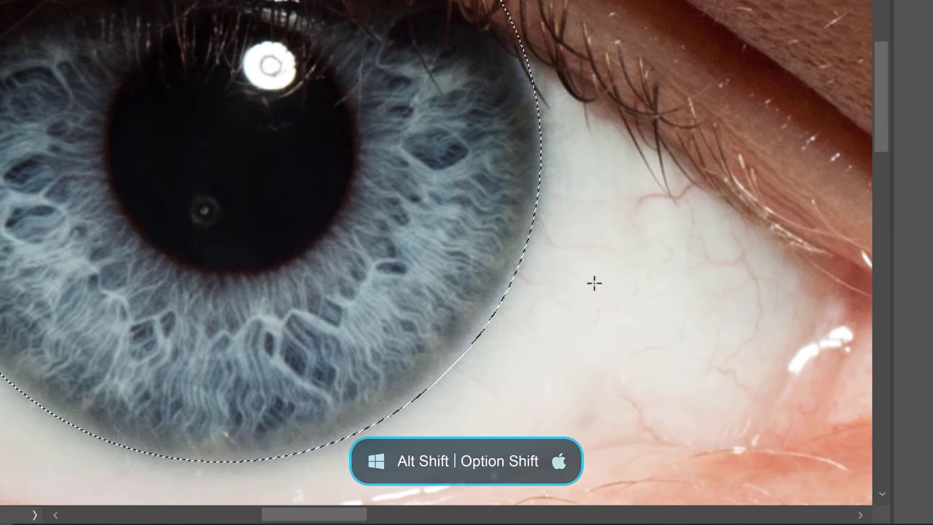
Intersect with a second ellipse to trim the selection along the upper eyelid.
{"action": "key", "text": "alt+shift"}
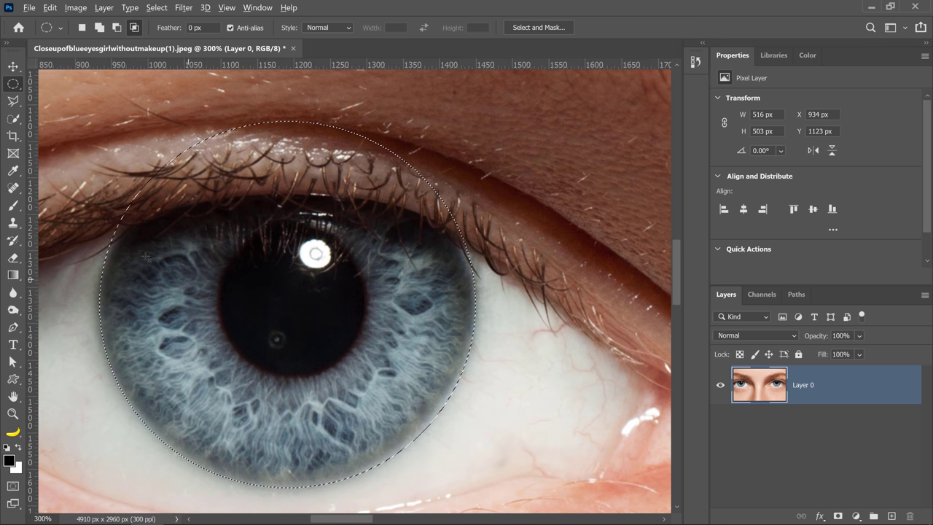
{"action": "left_click_drag", "start_coordinate": [81, 207], "coordinate": [531, 500]}
{"action": "key", "text": "space"}
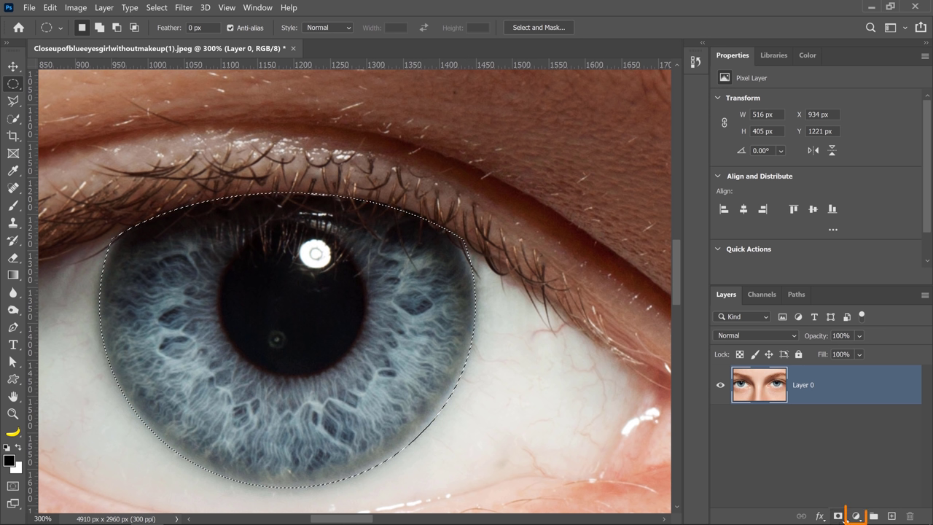
Add a Hue/Saturation adjustment layer masked to the left iris and bring the right eye into view.
{"action": "left_click", "coordinate": [856, 516]}
{"action": "left_click", "coordinate": [843, 387]}
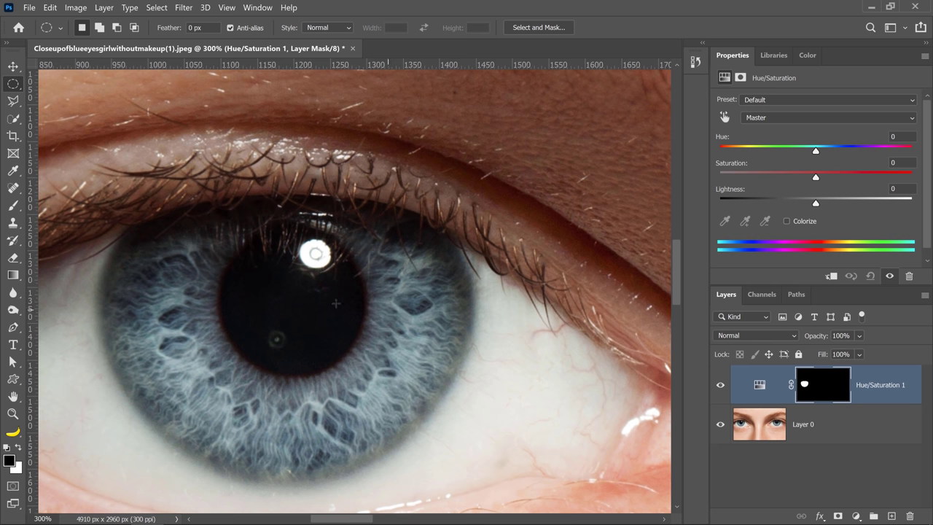
{"action": "key", "text": "space"}
{"action": "left_click_drag", "start_coordinate": [526, 341], "coordinate": [494, 347]}
Select the right iris with an ellipse, fill it white in the layer mask, then deselect.
{"action": "left_click_drag", "start_coordinate": [124, 88], "coordinate": [503, 421]}
{"action": "key", "text": "space"}
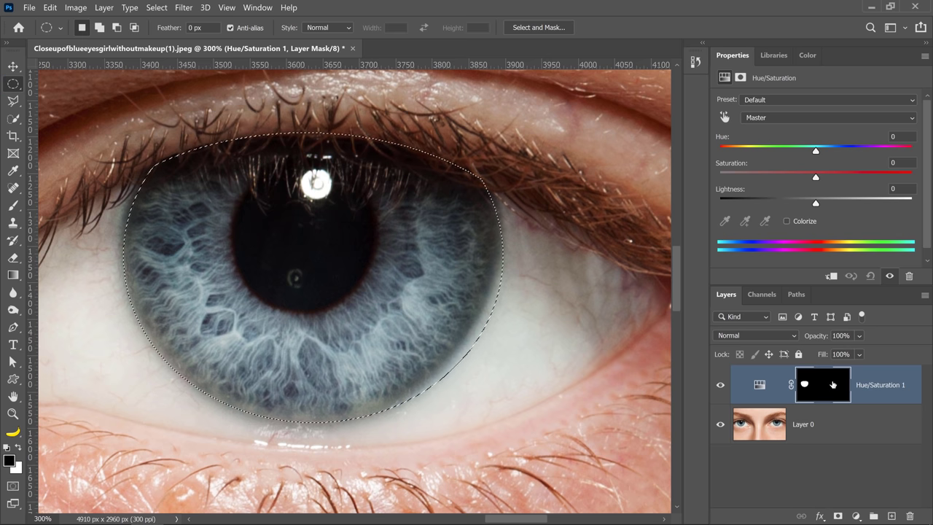
{"action": "left_click_drag", "start_coordinate": [824, 385], "coordinate": [819, 387]}
{"action": "key", "text": "ctrl+BackSpace"}
{"action": "key", "text": "ctrl+d"}
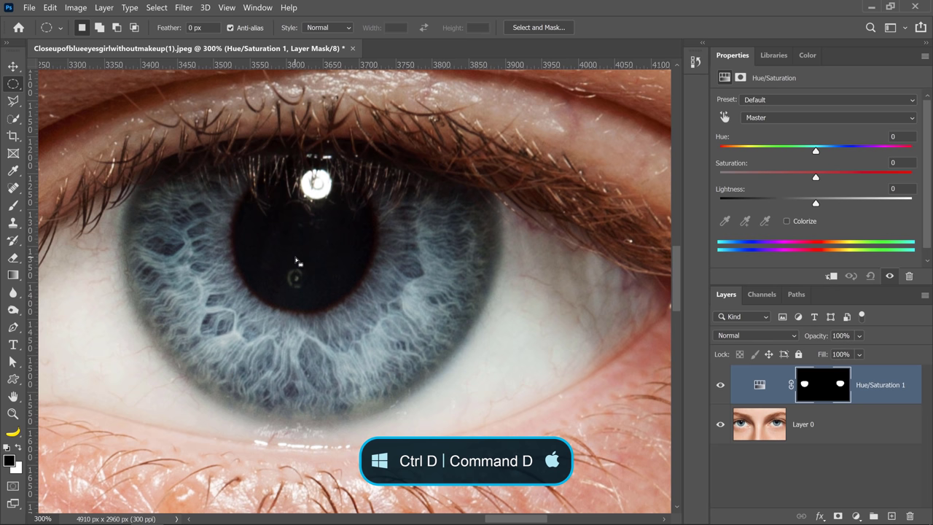
Fit the portrait on screen and set Hue to -168 and Saturation to +47 for brown irises.
{"action": "double_click", "coordinate": [13, 396]}
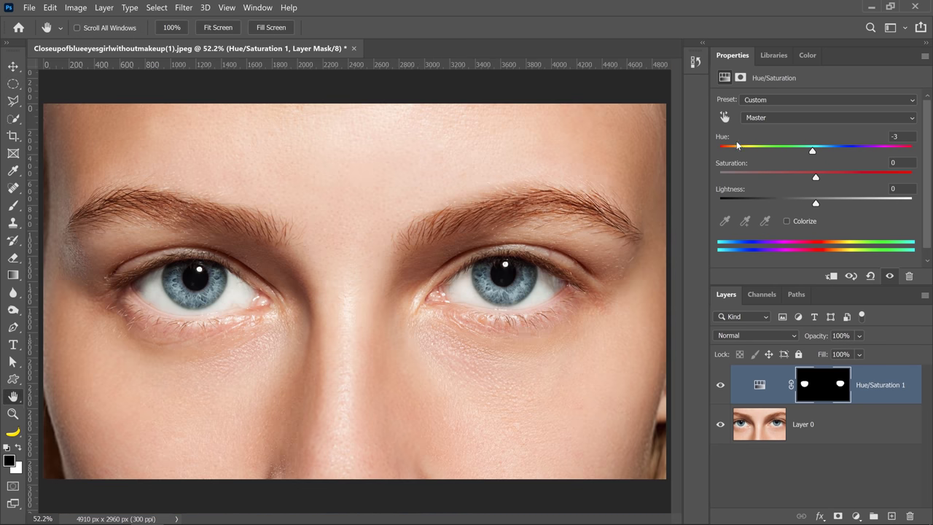
{"action": "left_click_drag", "start_coordinate": [813, 151], "coordinate": [890, 170]}
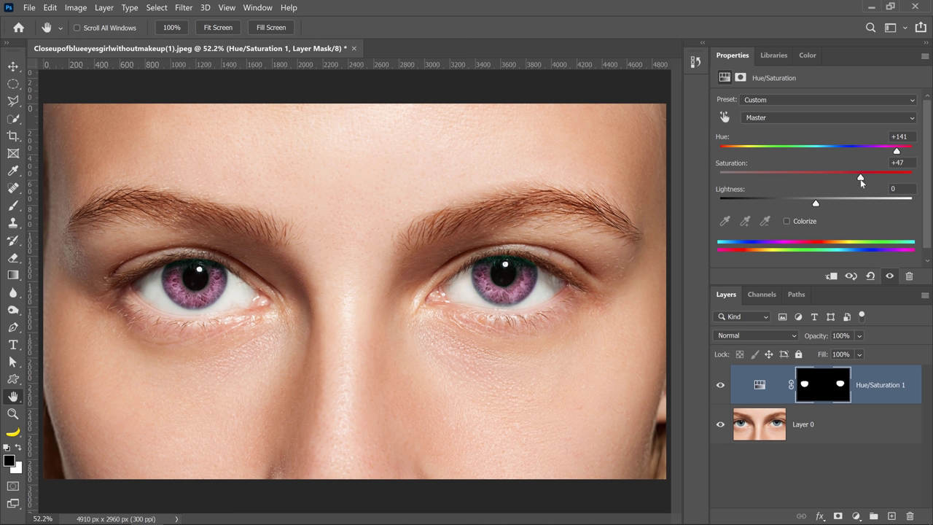
{"action": "left_click_drag", "start_coordinate": [869, 152], "coordinate": [727, 159]}
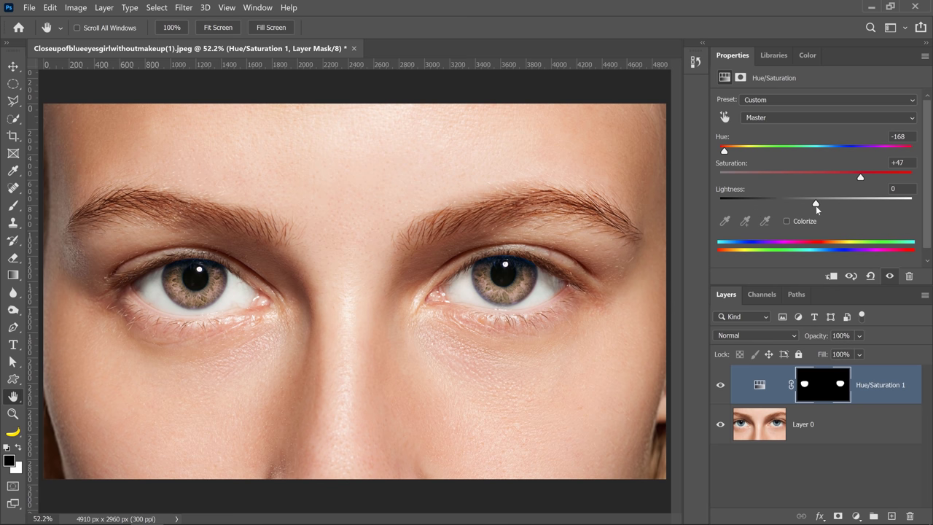
{"action": "mouse_move", "coordinate": [816, 206]}
{"action": "left_mouse_down"}
{"action": "mouse_move", "coordinate": [767, 207]}
{"action": "mouse_move", "coordinate": [855, 209]}
{"action": "mouse_move", "coordinate": [809, 210]}
{"action": "left_mouse_up"}
Create Group 1, move the iris mask onto it, and place Hue/Saturation 1 inside.
{"action": "left_click", "coordinate": [873, 516]}
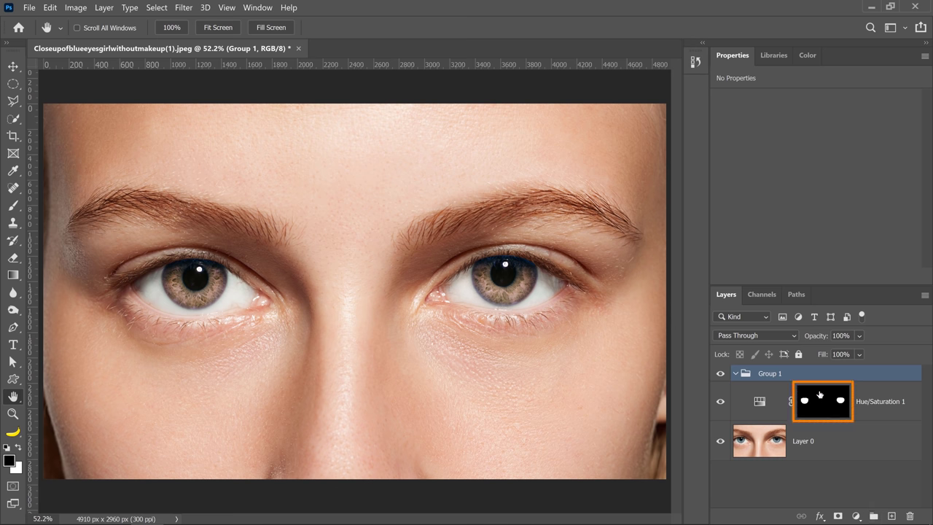
{"action": "left_click", "coordinate": [821, 398]}
{"action": "left_click_drag", "start_coordinate": [821, 408], "coordinate": [784, 375]}
{"action": "left_click_drag", "start_coordinate": [759, 427], "coordinate": [787, 399]}
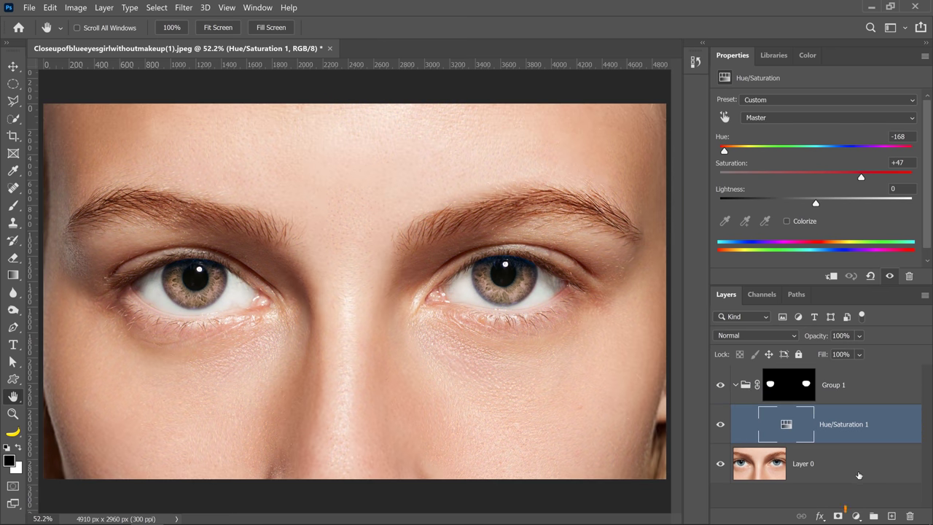
Add a Levels 1 layer in Group 1 with input levels 11, 0.68 and 244.
{"action": "left_click", "coordinate": [856, 516]}
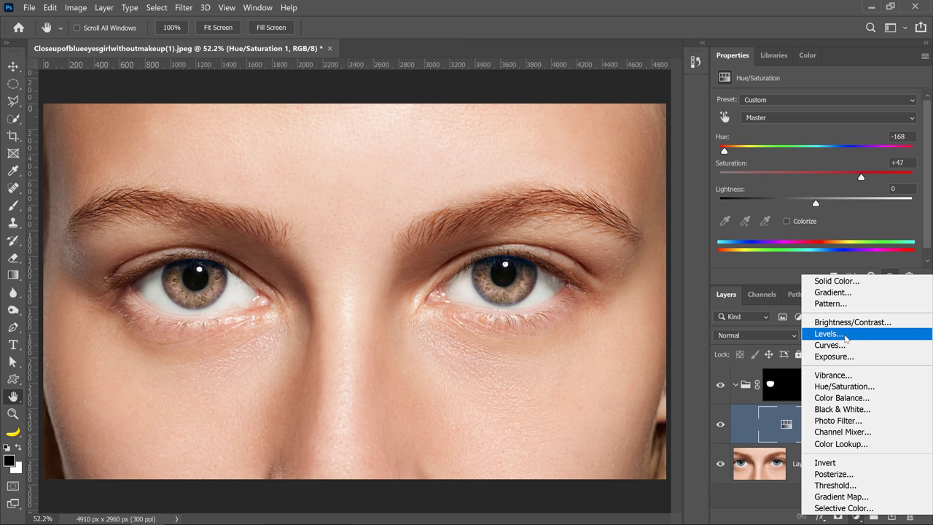
{"action": "left_click", "coordinate": [845, 335]}
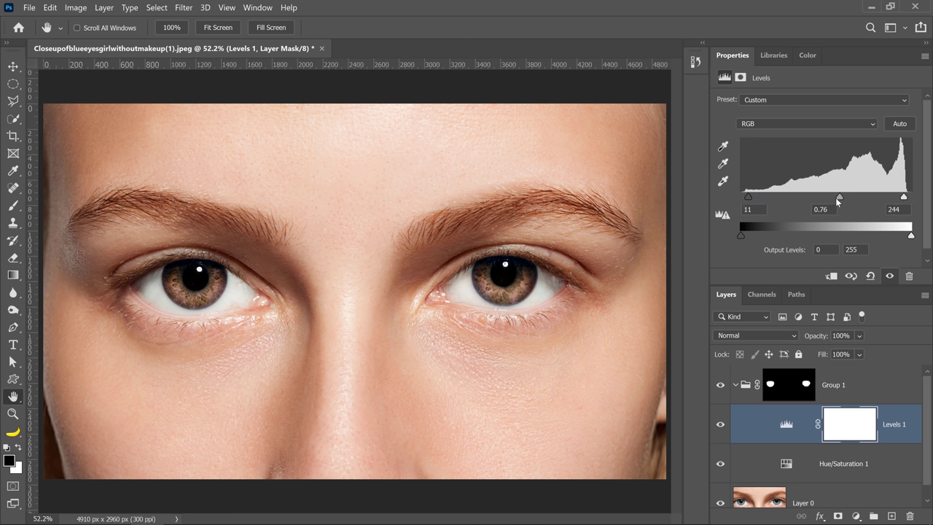
{"action": "left_click_drag", "start_coordinate": [847, 200], "coordinate": [844, 201]}
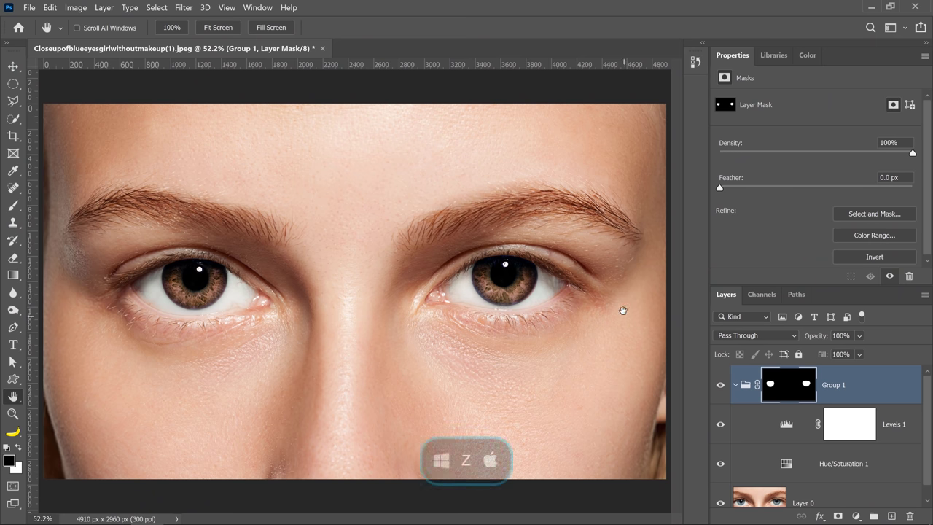
Zoom in close on the right eye and pick a small brush for mask painting.
{"action": "key", "text": "z"}
{"action": "left_click_drag", "start_coordinate": [496, 264], "coordinate": [370, 287]}
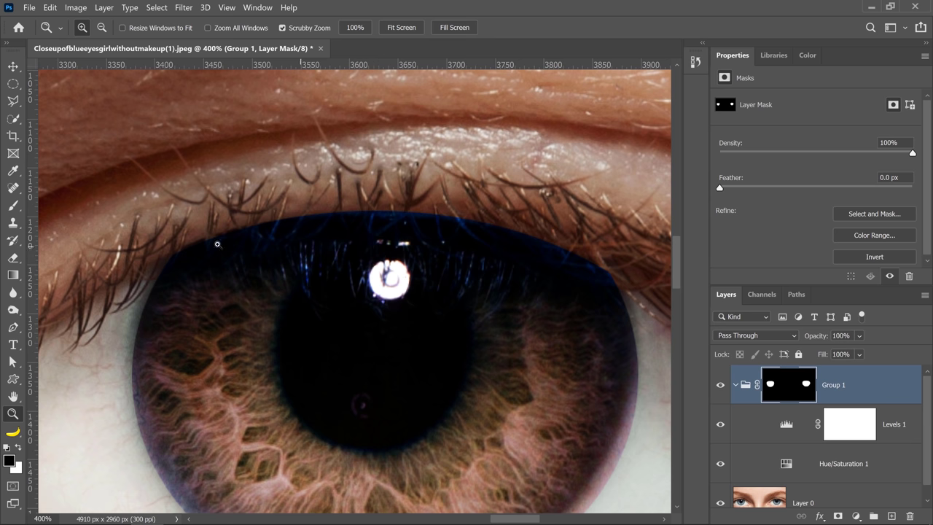
{"action": "left_click_drag", "start_coordinate": [13, 209], "coordinate": [76, 207]}
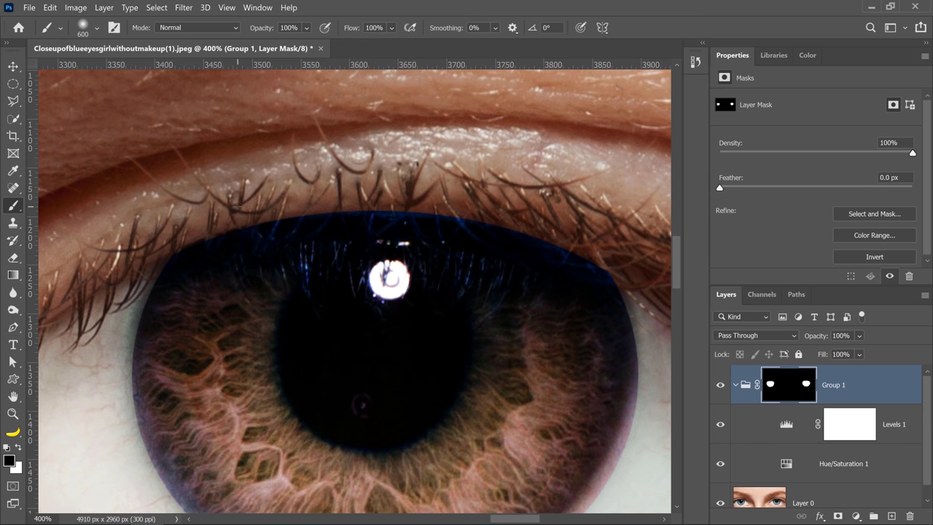
{"action": "key", "text": "bracketleft"}
{"action": "key", "text": "bracketleft"}
{"action": "key", "text": "bracketleft"}
{"action": "key", "text": "bracketleft"}
{"action": "key", "text": "bracketleft"}
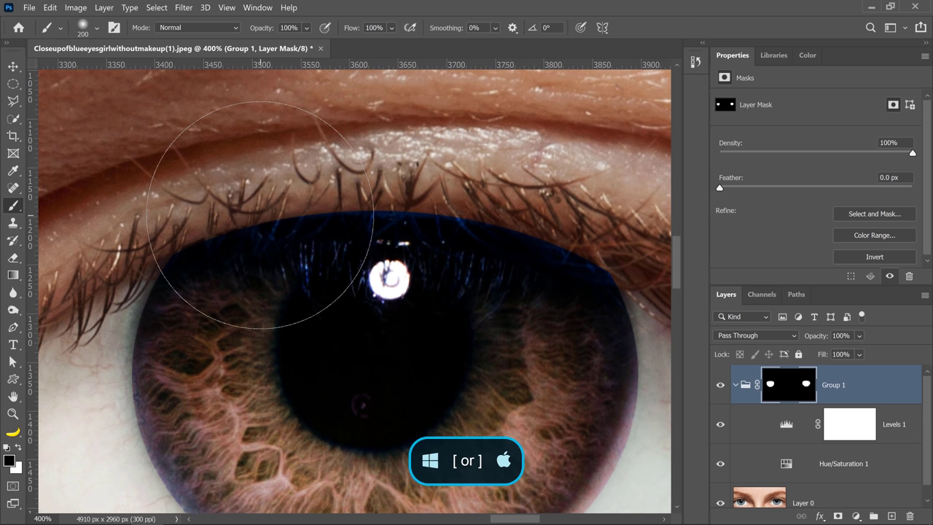
{"action": "key", "text": "bracketleft"}
{"action": "key", "text": "bracketleft"}
{"action": "key", "text": "bracketleft"}
{"action": "key", "text": "bracketleft"}
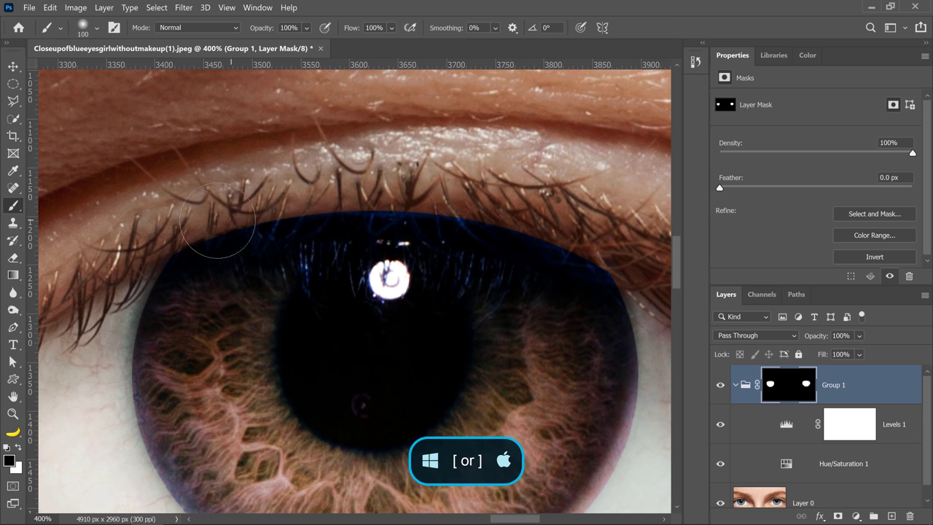
{"action": "key", "text": "bracketleft"}
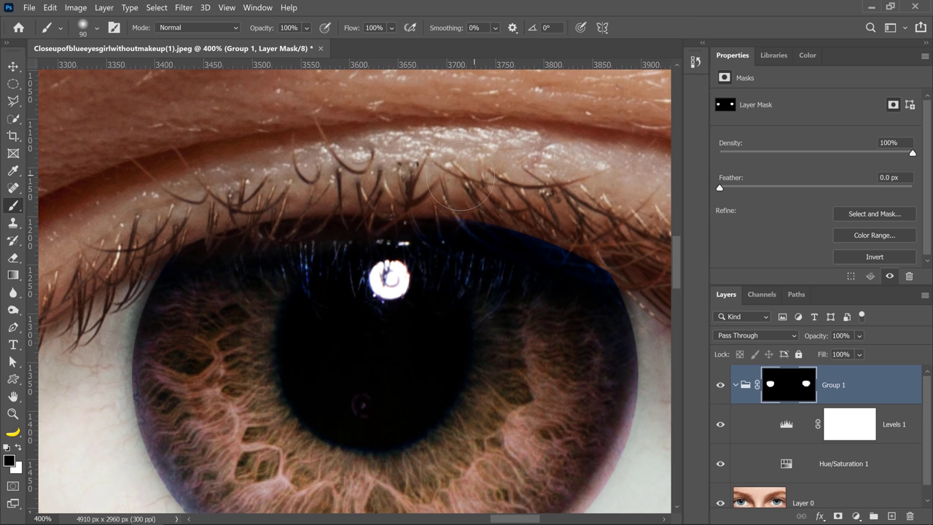
{"action": "key", "text": "bracketright"}
{"action": "key", "text": "bracketright"}
{"action": "key", "text": "bracketright"}
{"action": "key", "text": "bracketright"}
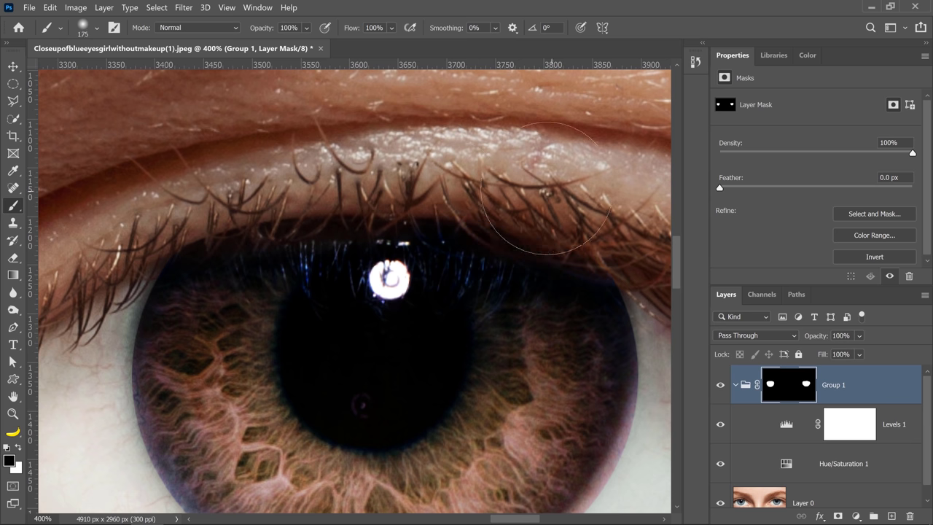
{"action": "key", "text": "bracketright"}
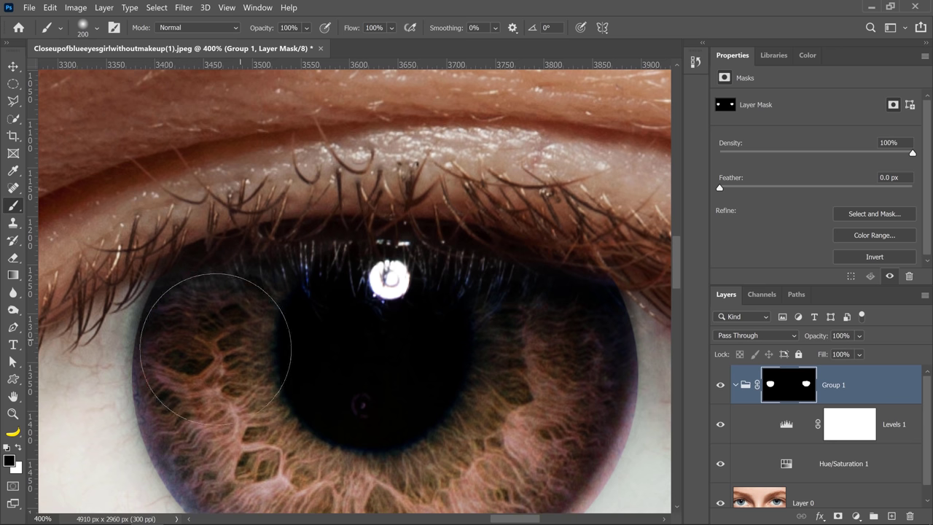
{"action": "key", "text": "bracketleft"}
{"action": "key", "text": "bracketleft"}
{"action": "key", "text": "bracketleft"}
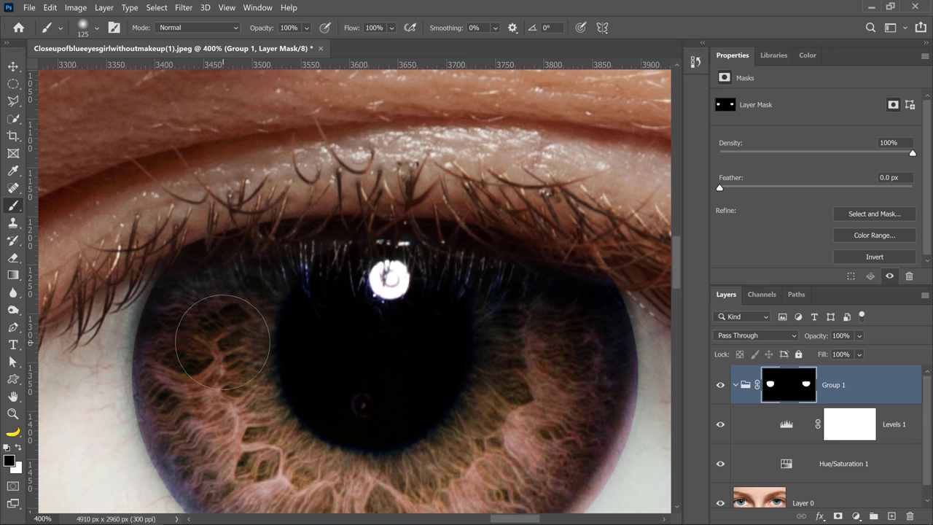
{"action": "key", "text": "bracketleft"}
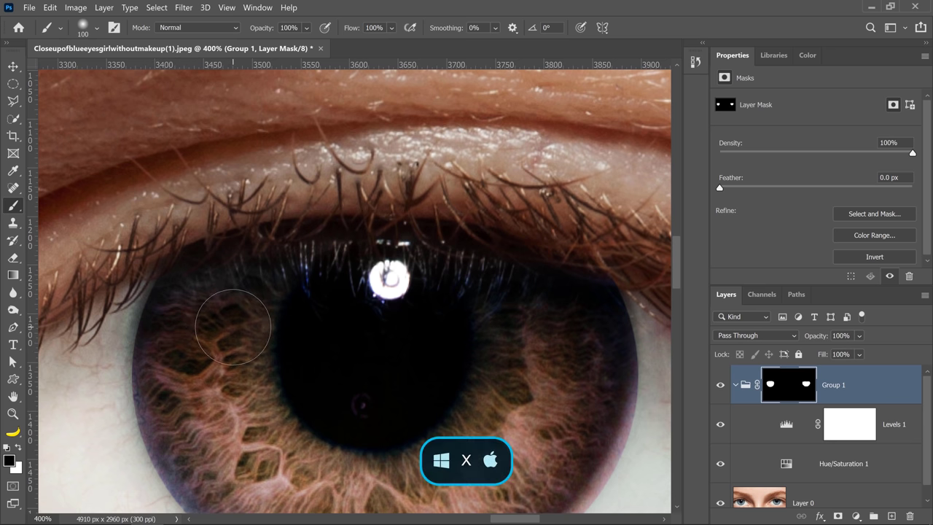
Paint Group 1's mask in white and black to stop the recolour spilling under the lashes.
{"action": "key", "text": "x"}
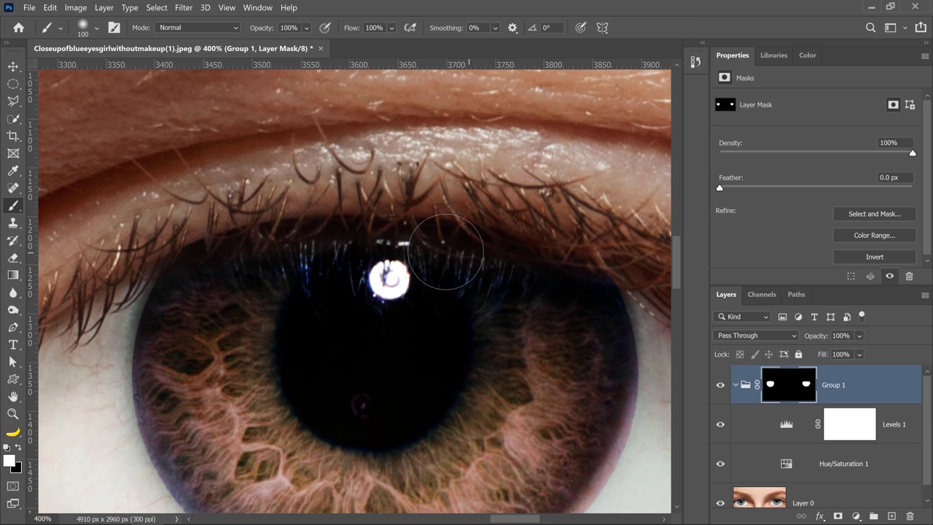
{"action": "key", "text": "x"}
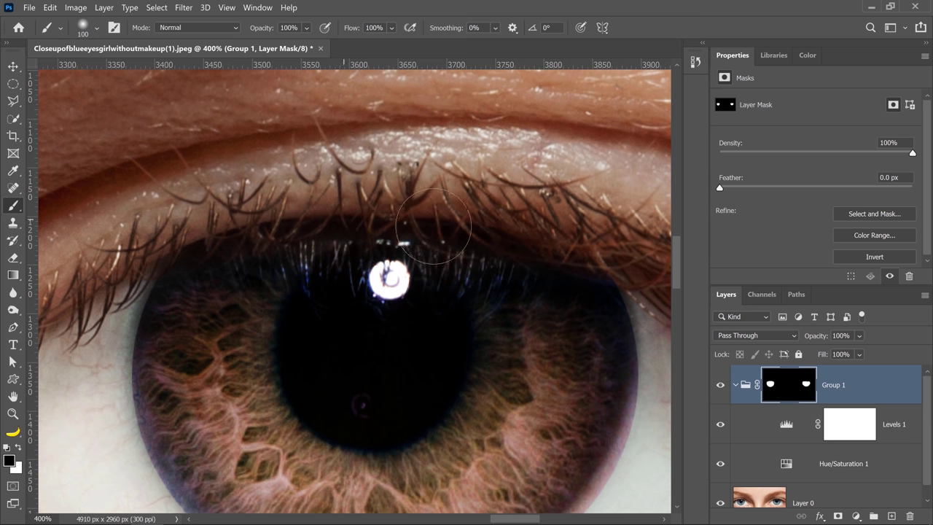
{"action": "key", "text": "space"}
{"action": "left_click_drag", "start_coordinate": [388, 347], "coordinate": [419, 221]}
Feather Group 1's iris mask by 3.0 px to soften the edges.
{"action": "key", "text": "x"}
{"action": "key", "text": "bracketleft"}
{"action": "key", "text": "bracketleft"}
{"action": "key", "text": "bracketleft"}
{"action": "key", "text": "bracketleft"}
{"action": "key", "text": "bracketleft"}
{"action": "key", "text": "bracketleft"}
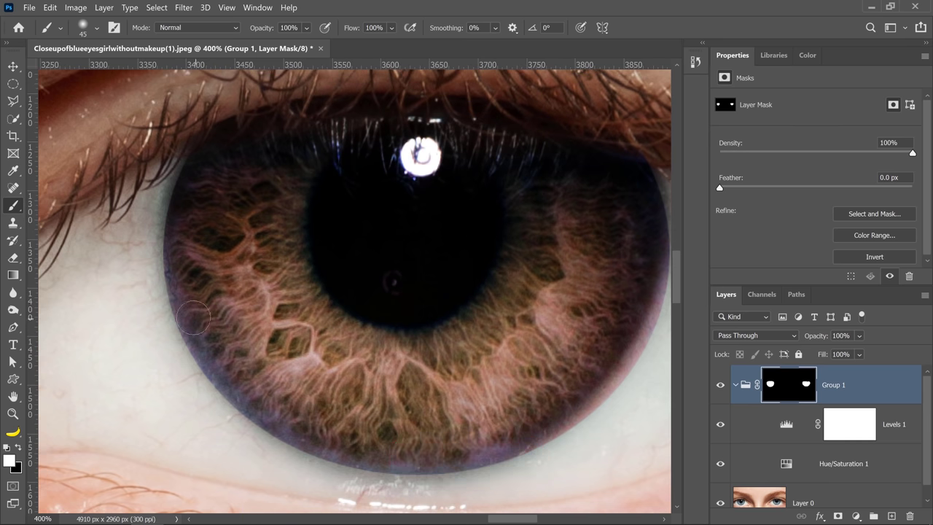
{"action": "left_click", "coordinate": [720, 188]}
{"action": "left_click_drag", "start_coordinate": [719, 190], "coordinate": [731, 190]}
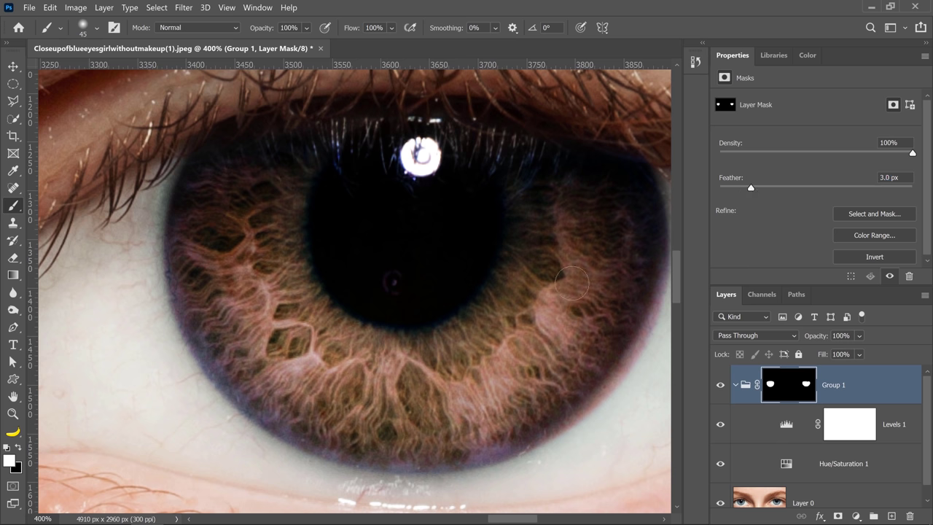
Fit the photo on screen, select Hue/Saturation 1 and lower its saturation.
{"action": "left_click", "coordinate": [14, 397]}
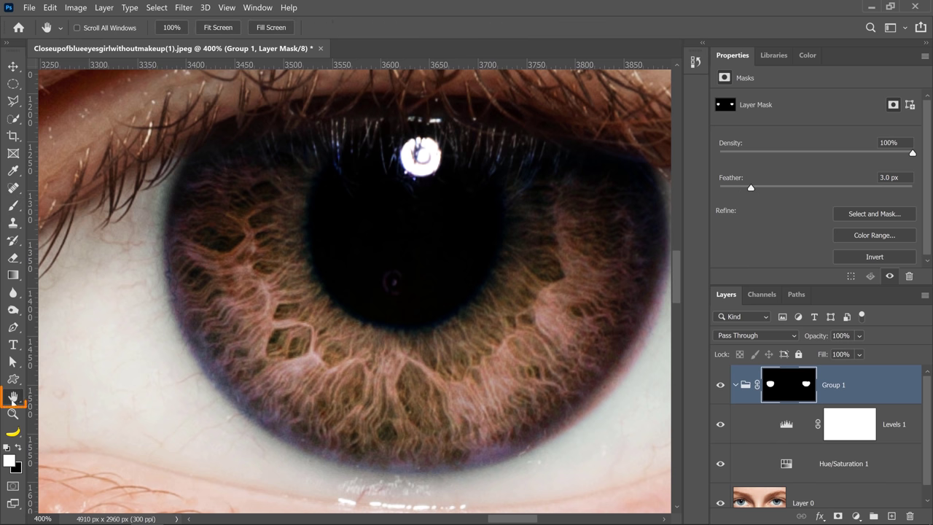
{"action": "double_click", "coordinate": [13, 398]}
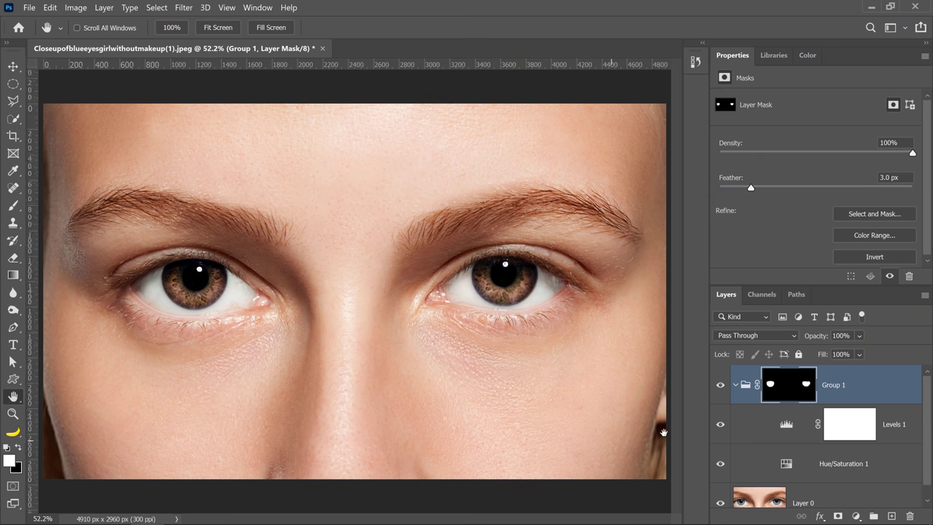
{"action": "left_click", "coordinate": [846, 464]}
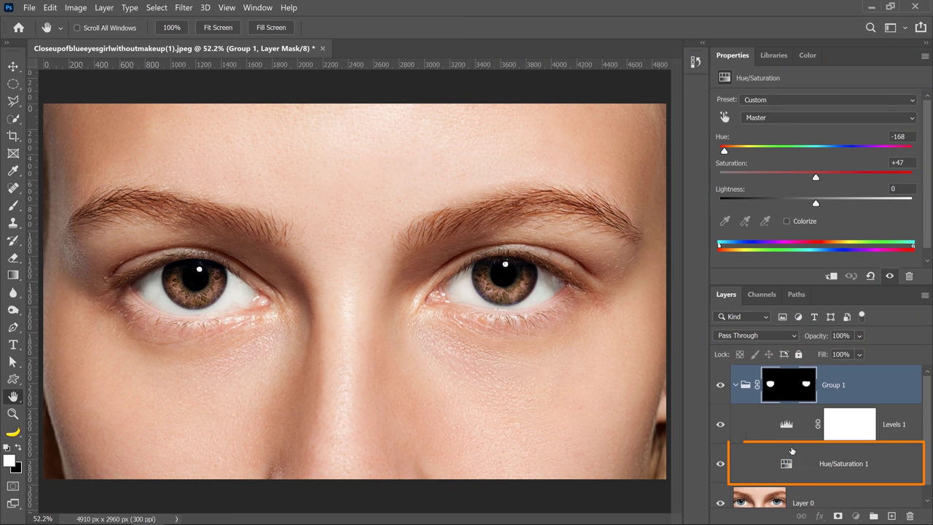
{"action": "left_click", "coordinate": [863, 178]}
{"action": "left_click_drag", "start_coordinate": [864, 178], "coordinate": [836, 177]}
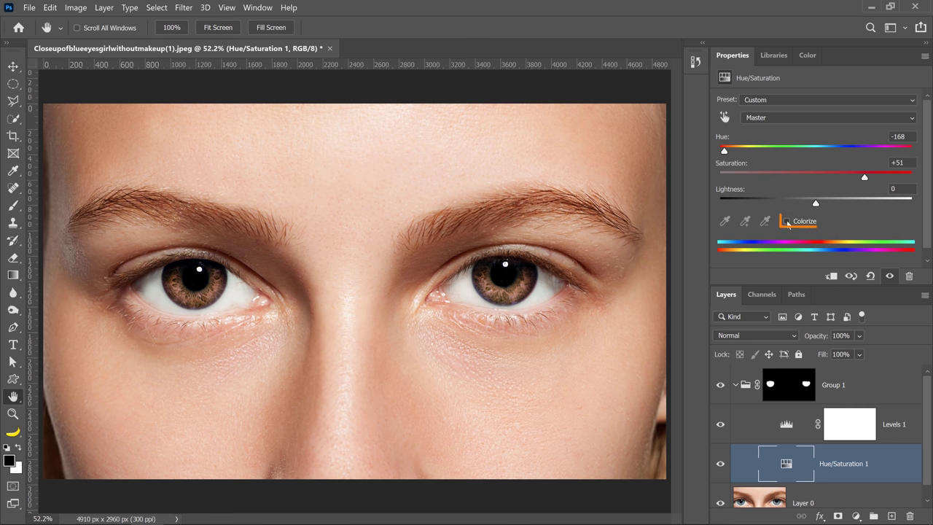
Enable Colorize with Hue 204 and Saturation 19 for muted blue irises.
{"action": "left_click", "coordinate": [786, 221]}
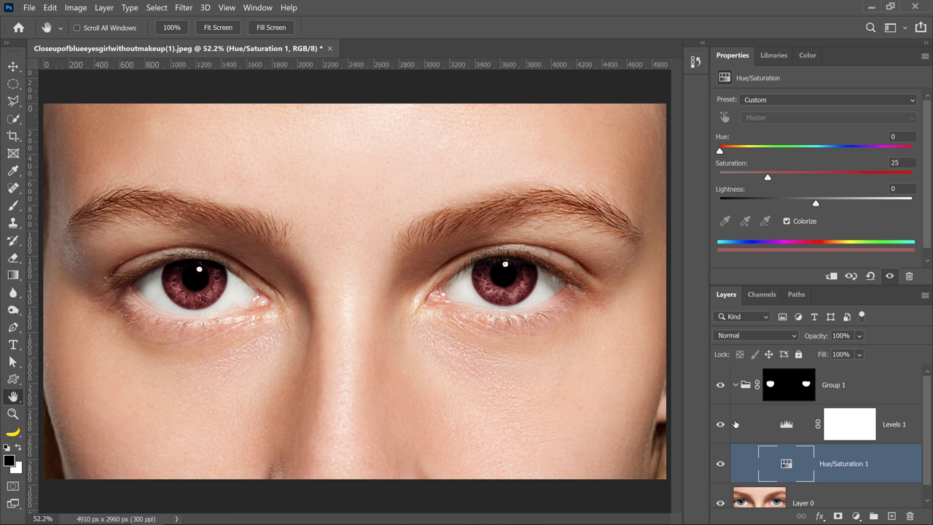
{"action": "left_click", "coordinate": [787, 220]}
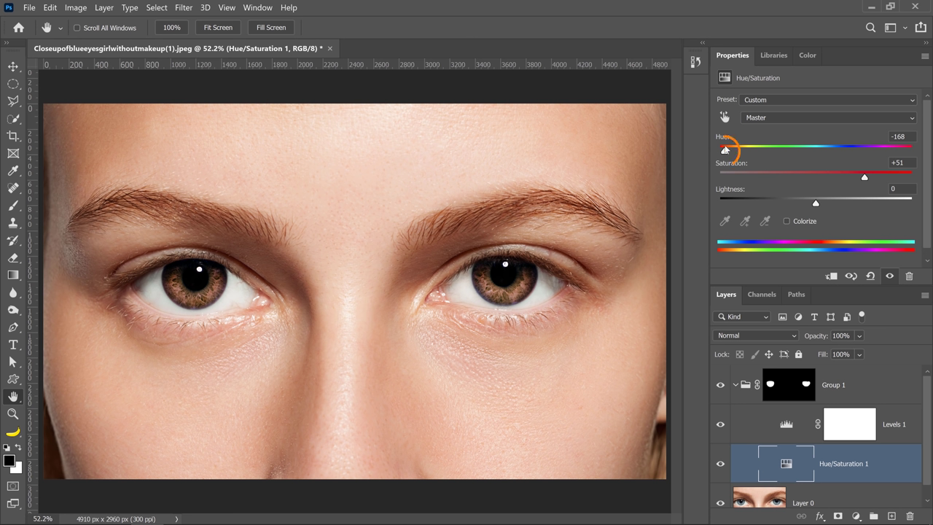
{"action": "left_click_drag", "start_coordinate": [726, 152], "coordinate": [865, 145]}
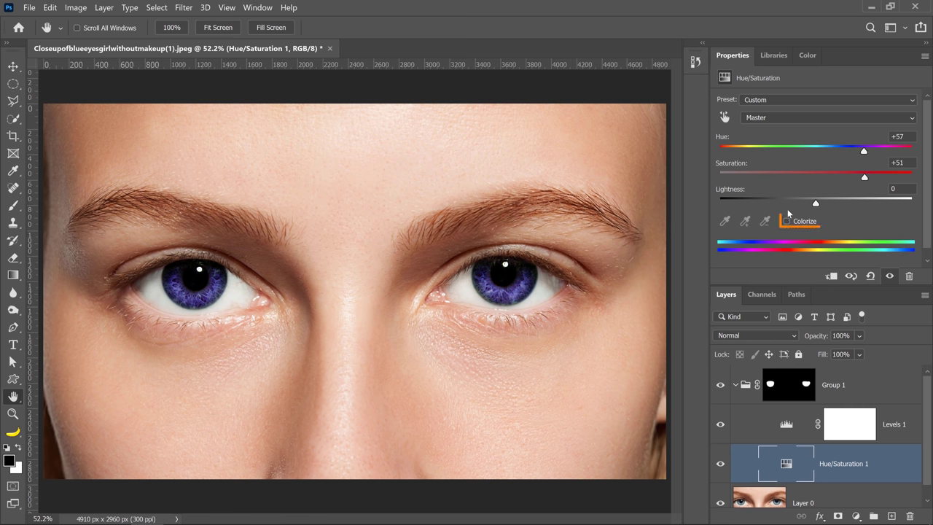
{"action": "left_click", "coordinate": [788, 221]}
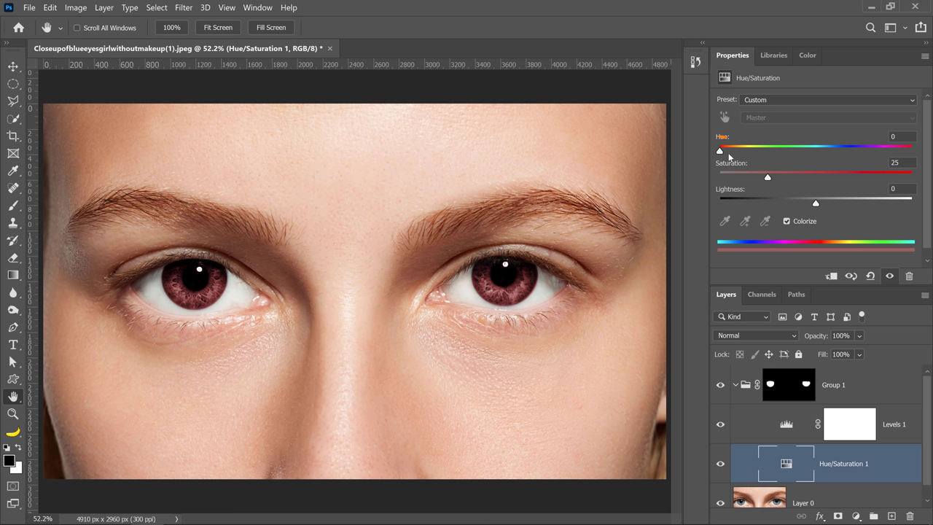
{"action": "left_click_drag", "start_coordinate": [720, 151], "coordinate": [828, 155]}
{"action": "left_click_drag", "start_coordinate": [771, 176], "coordinate": [738, 186]}
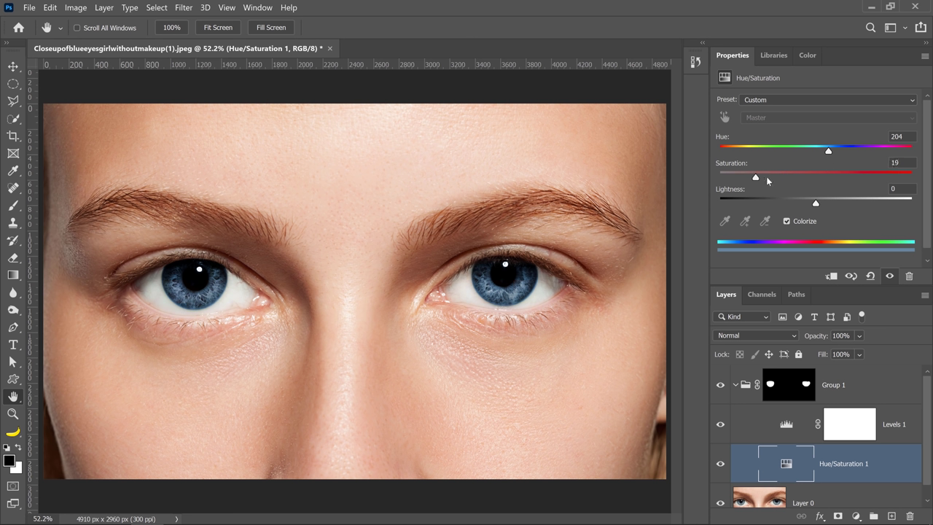
Set Levels 1 to input 11, 0.90, 244 and output white 151 to darken the irises.
{"action": "left_click", "coordinate": [860, 426]}
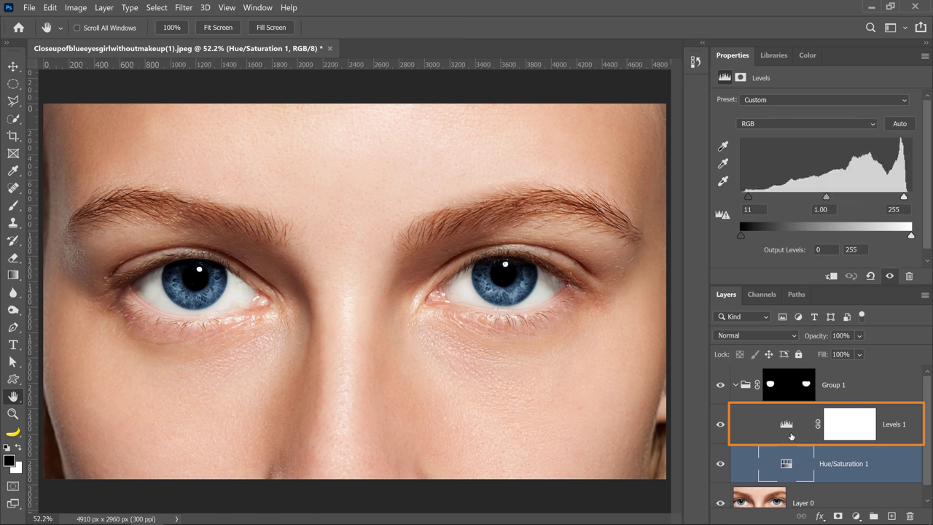
{"action": "mouse_move", "coordinate": [845, 195]}
{"action": "left_mouse_down"}
{"action": "mouse_move", "coordinate": [825, 196]}
{"action": "mouse_move", "coordinate": [839, 211]}
{"action": "left_mouse_up"}
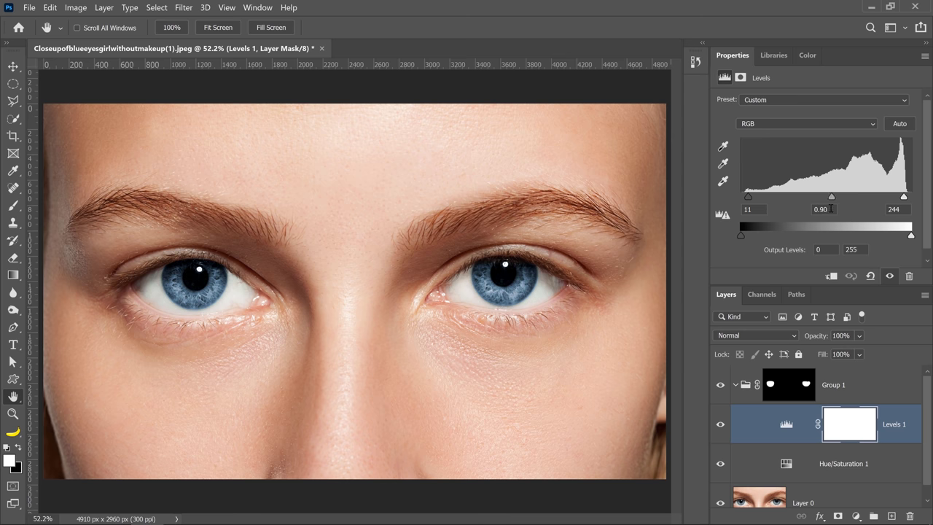
{"action": "mouse_move", "coordinate": [720, 425]}
{"action": "left_mouse_down"}
{"action": "mouse_move", "coordinate": [720, 464]}
{"action": "mouse_move", "coordinate": [720, 425]}
{"action": "left_mouse_up"}
{"action": "left_click_drag", "start_coordinate": [911, 237], "coordinate": [849, 237]}
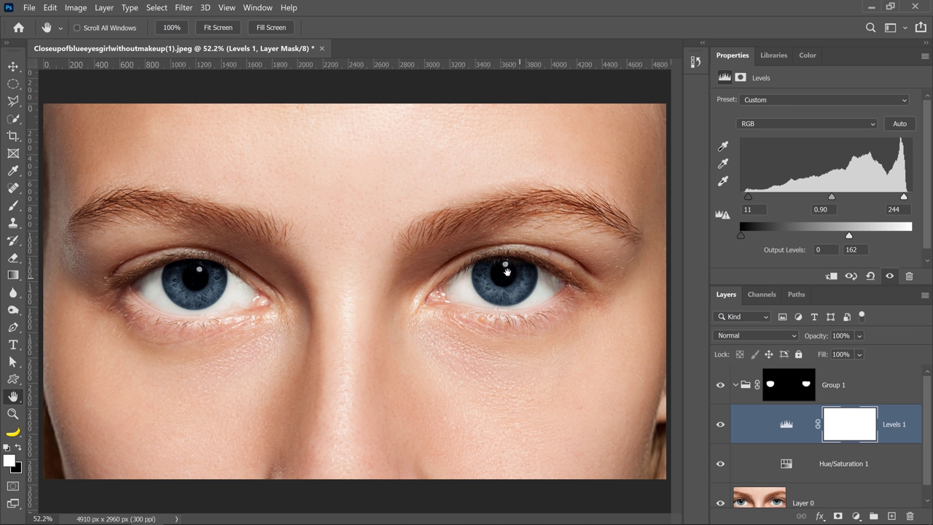
{"action": "mouse_move", "coordinate": [848, 236]}
{"action": "left_mouse_down"}
{"action": "mouse_move", "coordinate": [837, 236]}
{"action": "mouse_move", "coordinate": [857, 238]}
{"action": "mouse_move", "coordinate": [841, 236]}
{"action": "left_mouse_up"}
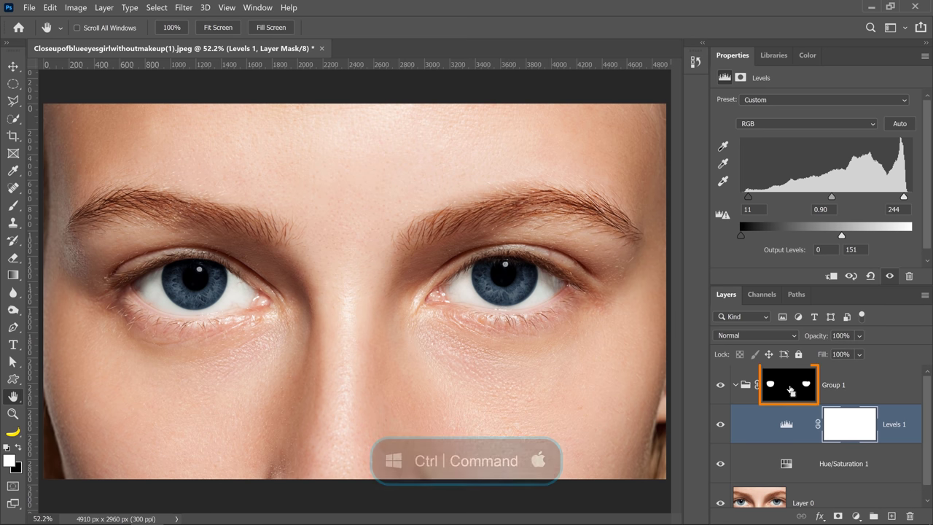
Load the Group 1 mask as a selection and copy the irises from Layer 0 to Layer 1.
{"action": "left_click", "coordinate": [791, 390], "text": "ctrl"}
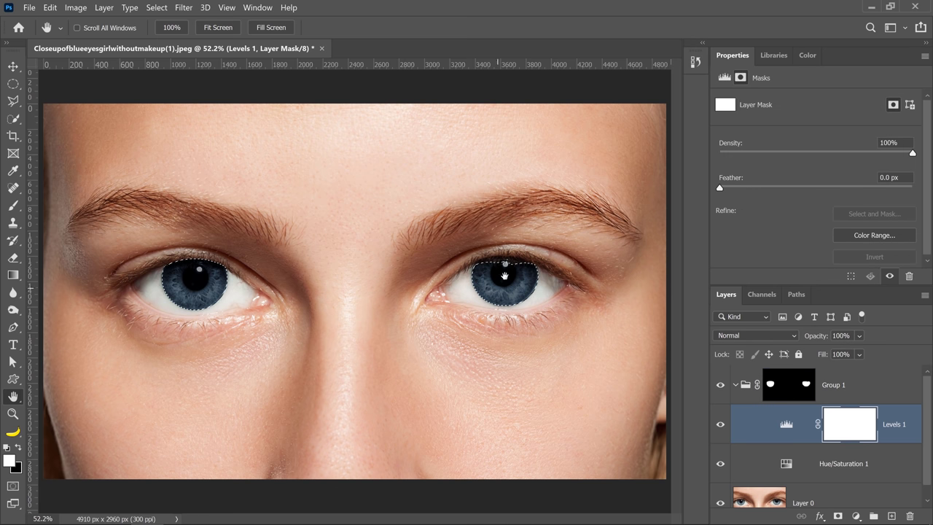
{"action": "left_click", "coordinate": [736, 385]}
{"action": "left_click", "coordinate": [720, 385]}
{"action": "left_click", "coordinate": [801, 425]}
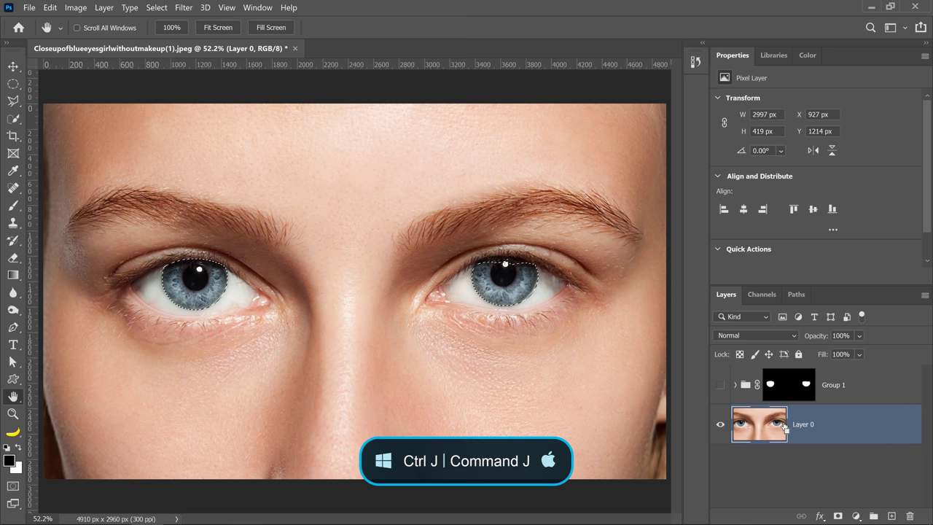
{"action": "key", "text": "ctrl+j"}
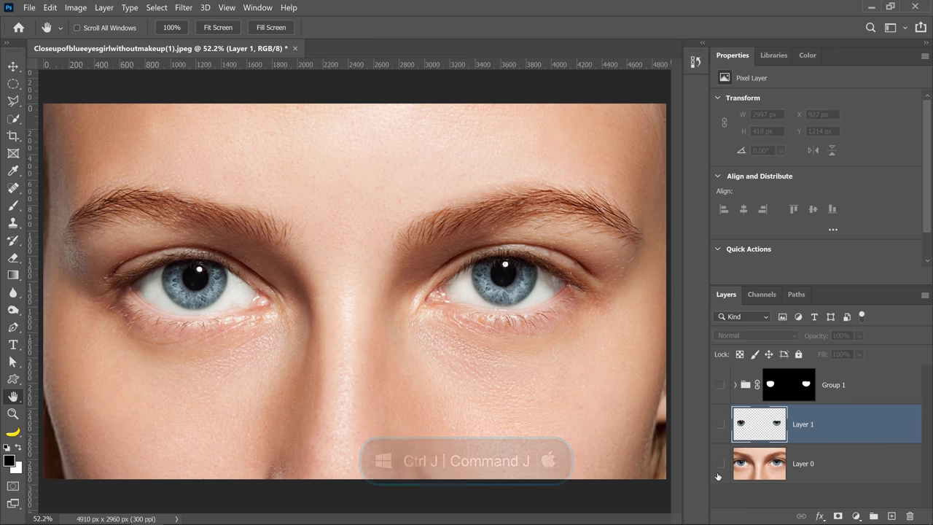
Compare the view with and without the iris copy, then move Layer 1 into Group 1.
{"action": "left_click", "coordinate": [720, 463]}
{"action": "left_click", "coordinate": [720, 424]}
{"action": "left_click", "coordinate": [720, 425]}
{"action": "left_click", "coordinate": [720, 424]}
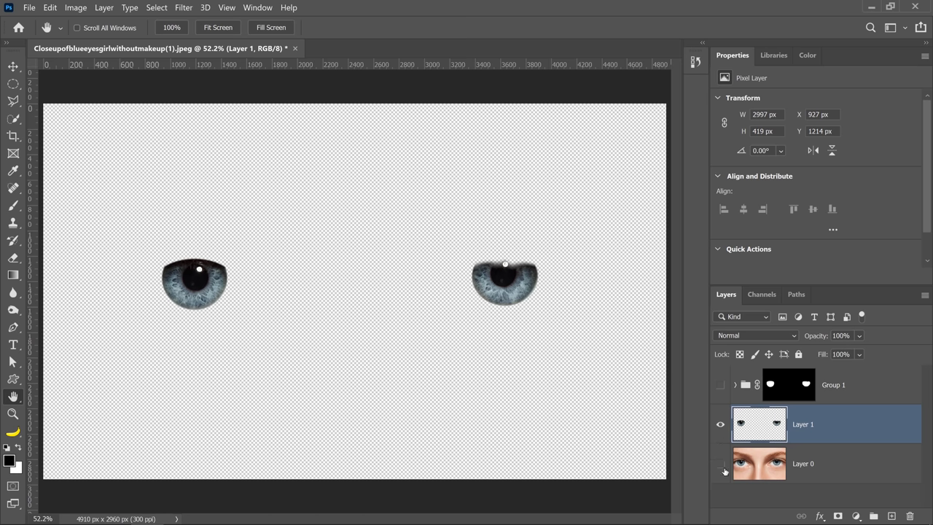
{"action": "left_click", "coordinate": [720, 463]}
{"action": "left_click", "coordinate": [721, 385]}
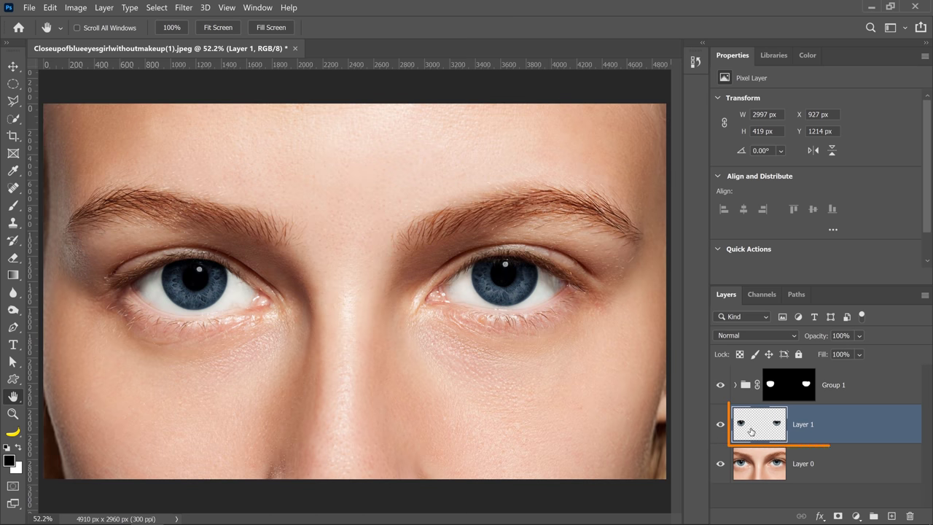
{"action": "left_click_drag", "start_coordinate": [751, 434], "coordinate": [746, 384]}
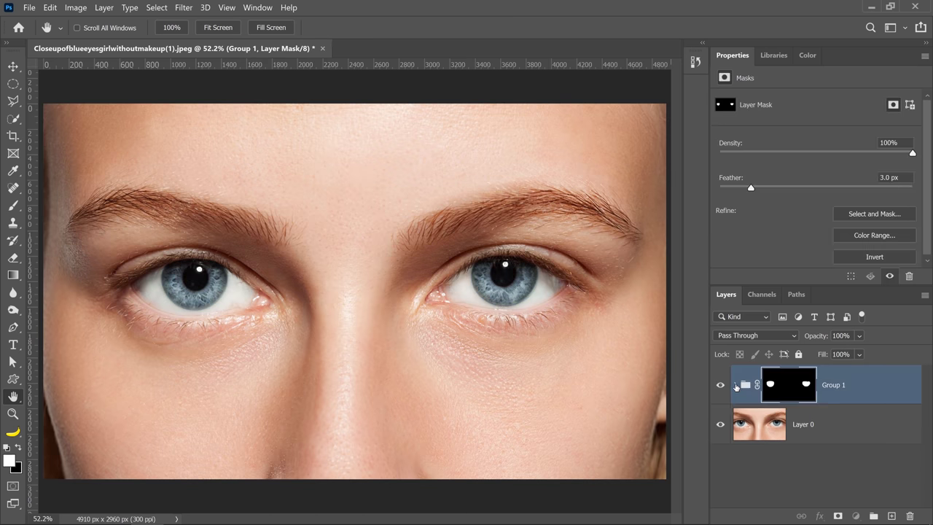
{"action": "left_click", "coordinate": [736, 385]}
{"action": "left_click", "coordinate": [820, 432]}
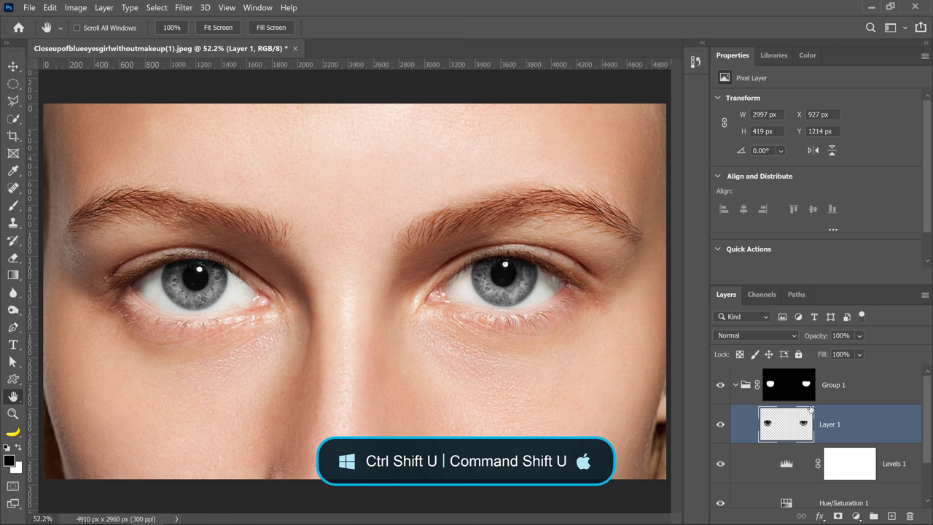
Look through the Image adjustment commands to desaturate Layer 1 to greyscale.
{"action": "left_click", "coordinate": [75, 10]}
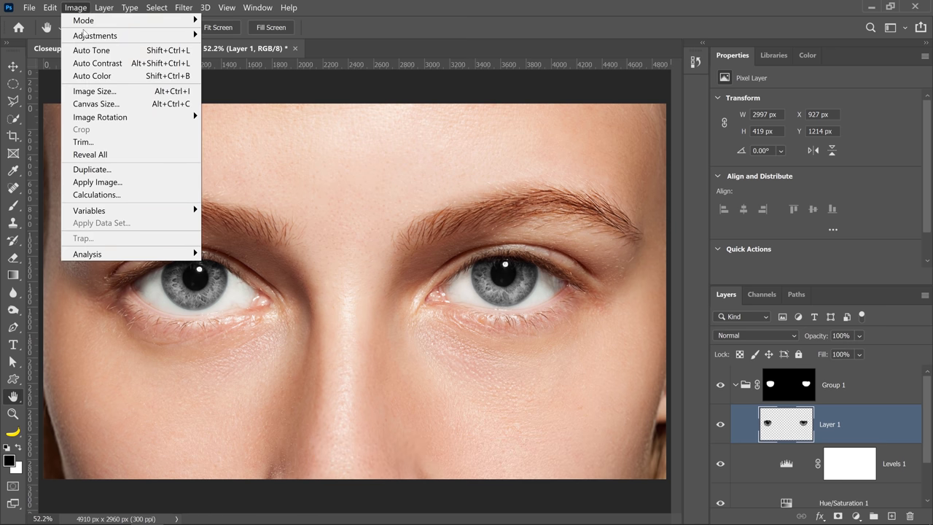
{"action": "mouse_move", "coordinate": [84, 34]}
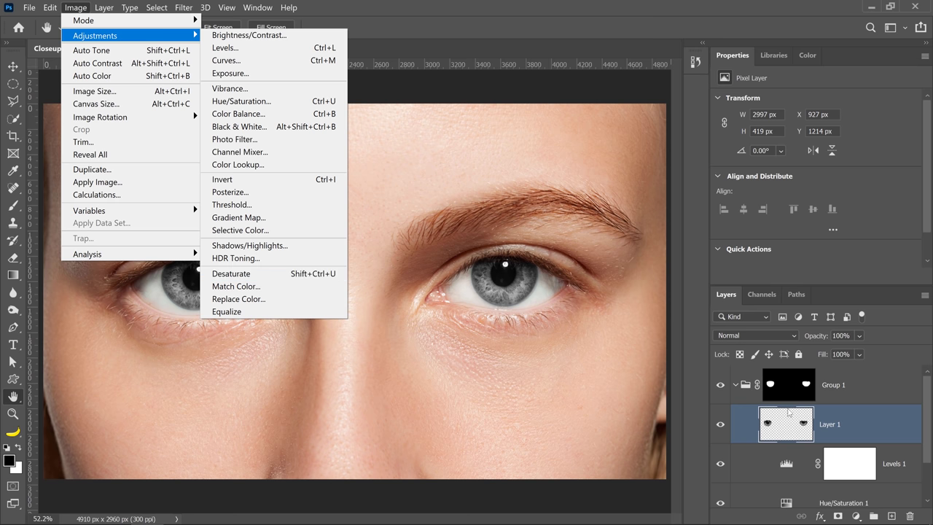
{"action": "left_click", "coordinate": [876, 439]}
Set Layer 1's blend mode to Vivid Light and its opacity to 0%.
{"action": "left_click", "coordinate": [776, 335]}
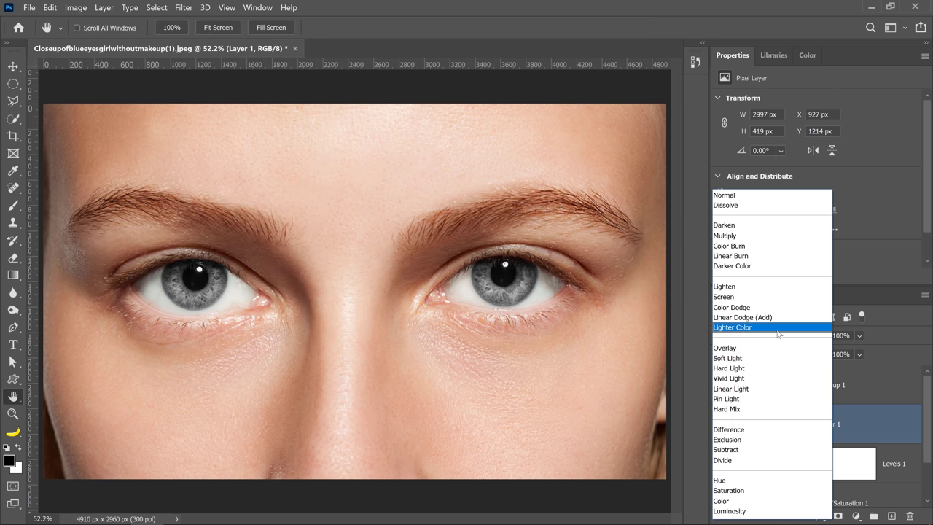
{"action": "left_click", "coordinate": [777, 382]}
{"action": "left_click_drag", "start_coordinate": [820, 336], "coordinate": [740, 337]}
{"action": "left_click_drag", "start_coordinate": [818, 335], "coordinate": [722, 341]}
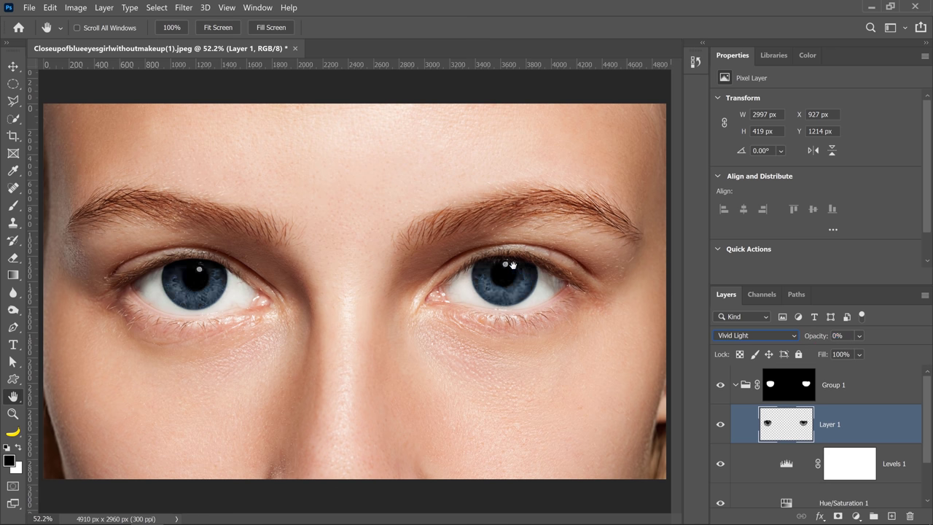
Zoom in on one iris, raise Layer 1's opacity to 40%, and toggle it to compare.
{"action": "key", "text": "z"}
{"action": "left_click_drag", "start_coordinate": [508, 265], "coordinate": [492, 262]}
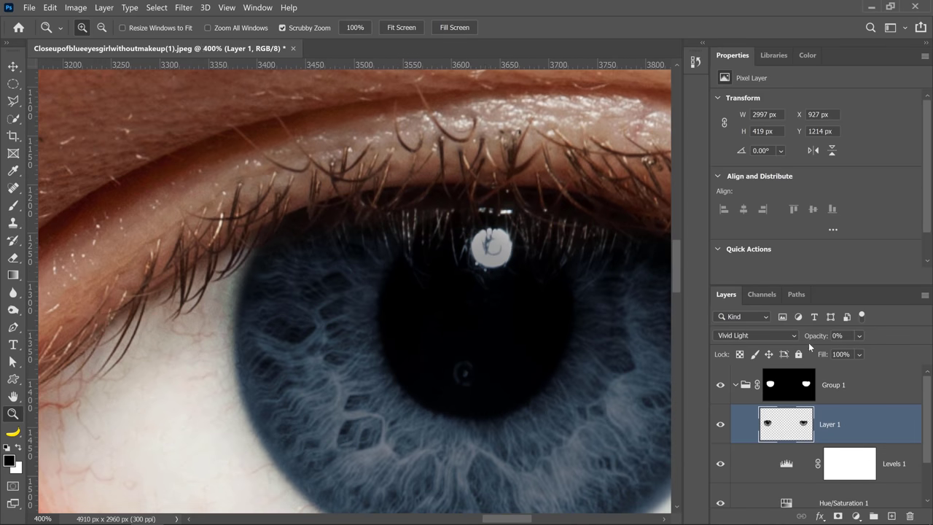
{"action": "left_click_drag", "start_coordinate": [817, 339], "coordinate": [751, 338]}
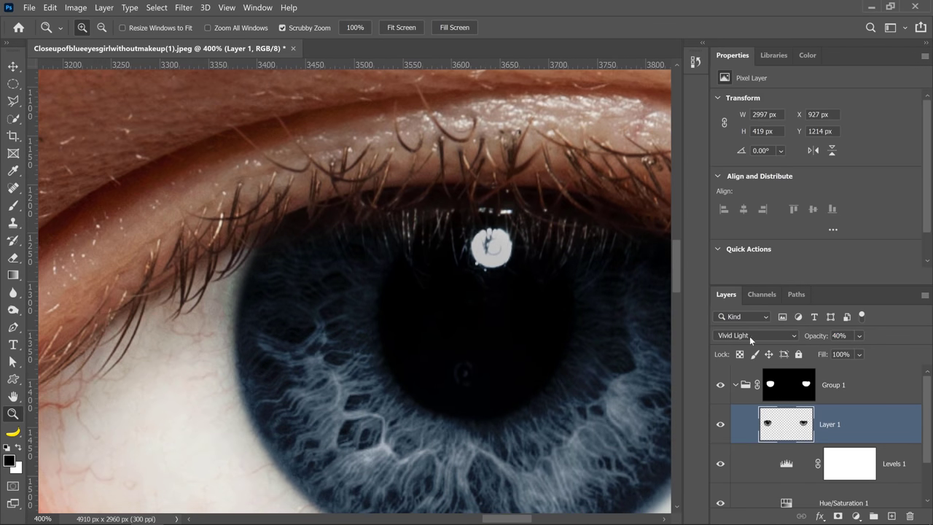
{"action": "left_click", "coordinate": [720, 425]}
{"action": "left_click", "coordinate": [721, 426]}
Set Layer 1's opacity to about 24% and toggle its visibility, leaving it hidden.
{"action": "mouse_move", "coordinate": [790, 339]}
{"action": "left_mouse_down"}
{"action": "mouse_move", "coordinate": [820, 341]}
{"action": "mouse_move", "coordinate": [808, 340]}
{"action": "left_mouse_up"}
{"action": "left_click", "coordinate": [720, 425]}
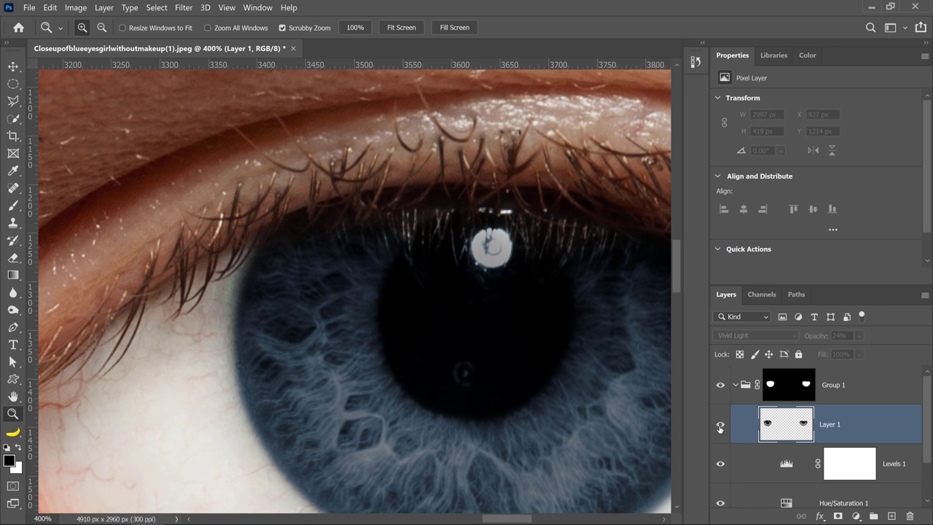
{"action": "left_click", "coordinate": [720, 426]}
{"action": "left_click", "coordinate": [720, 426]}
{"action": "left_click", "coordinate": [720, 425]}
{"action": "left_click", "coordinate": [720, 425]}
{"action": "scroll", "coordinate": [816, 458], "scroll_direction": "down", "scroll_amount": 1}
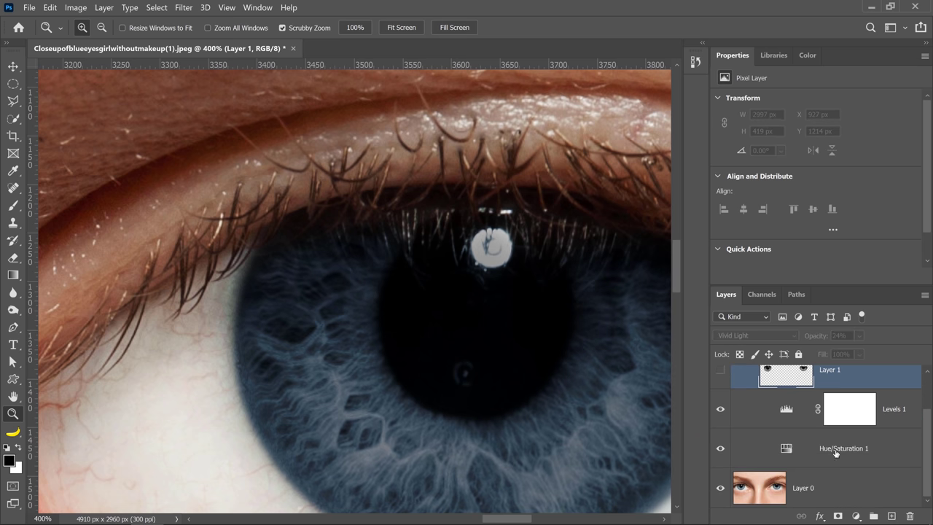
Select Levels 1 to show input levels 11, 0.90, 244 and output 0–151.
{"action": "left_click", "coordinate": [787, 412]}
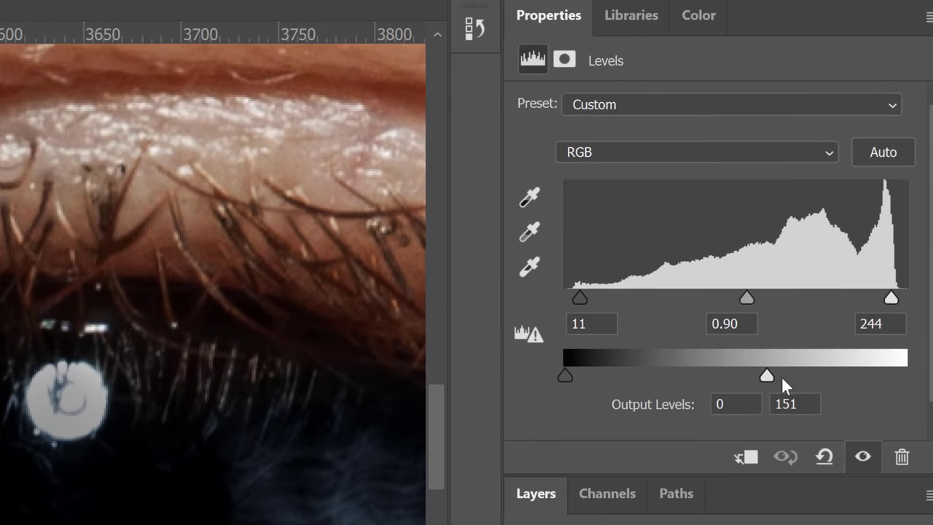
{"action": "left_click_drag", "start_coordinate": [770, 376], "coordinate": [763, 373]}
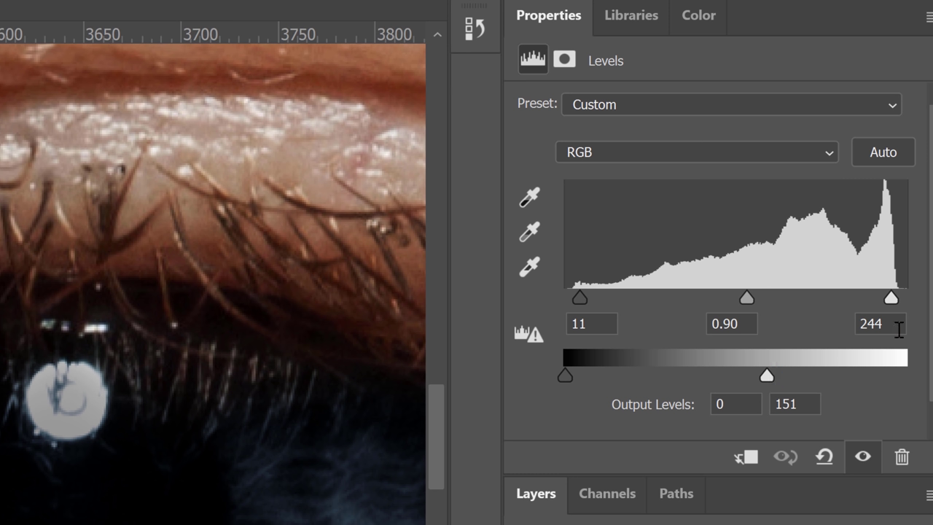